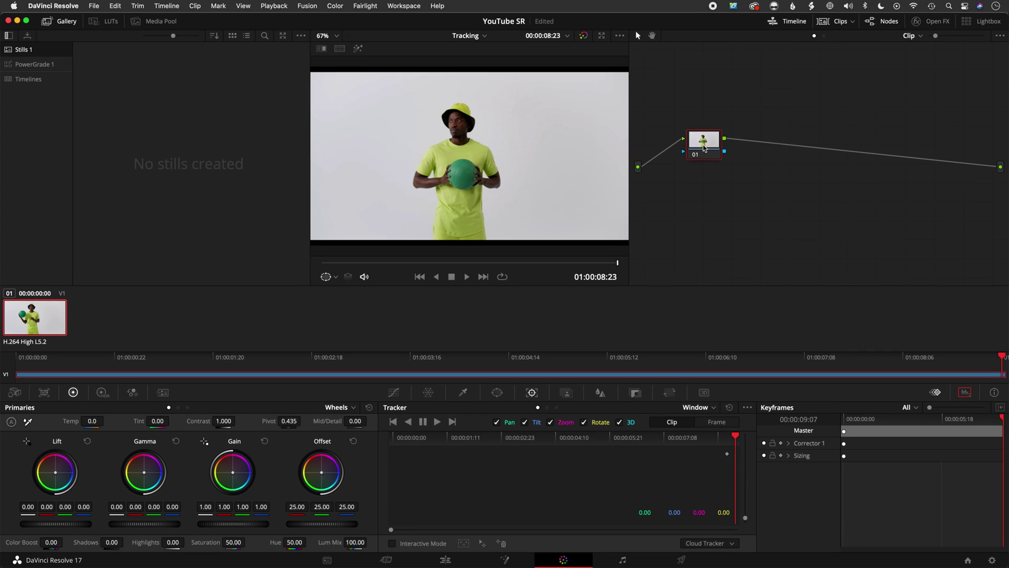
Reposition node 01 in the graph and play the clip back from its start.
left_click_drag(705, 149, 703, 158)
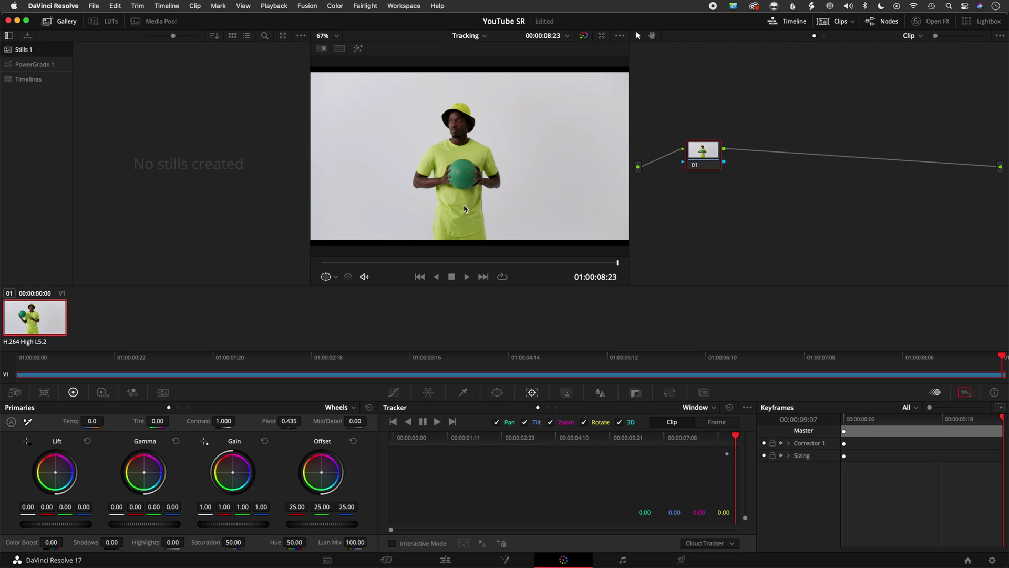
left_click(419, 277)
left_click(428, 263)
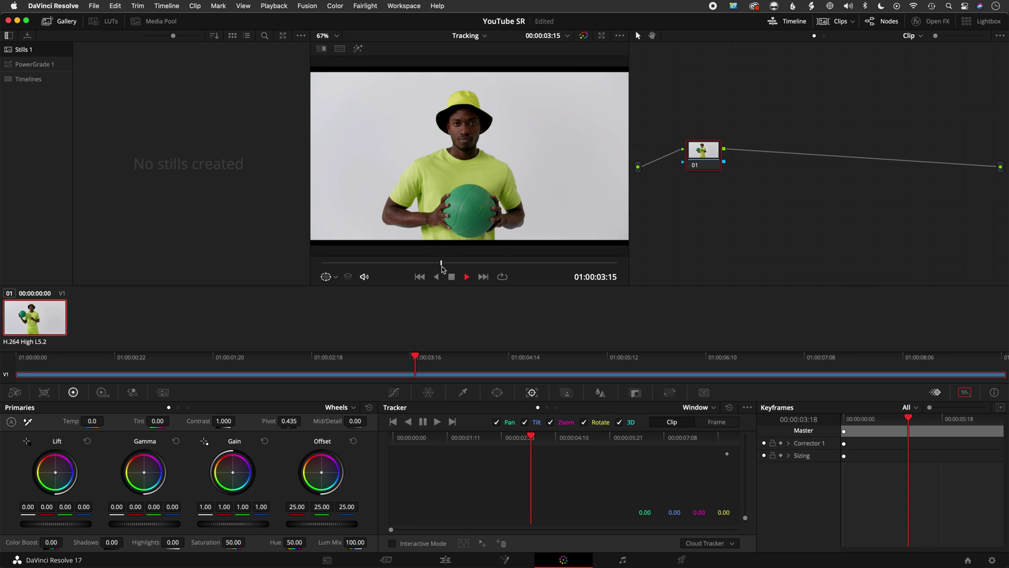
left_click(338, 264)
left_click_drag(338, 265, 322, 262)
key("space")
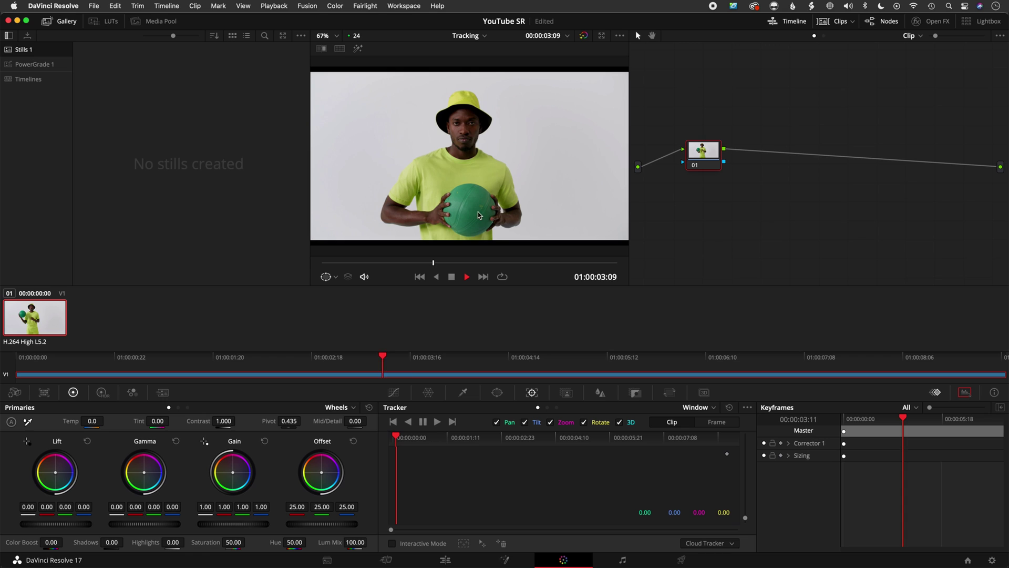
left_click_drag(440, 264, 295, 261)
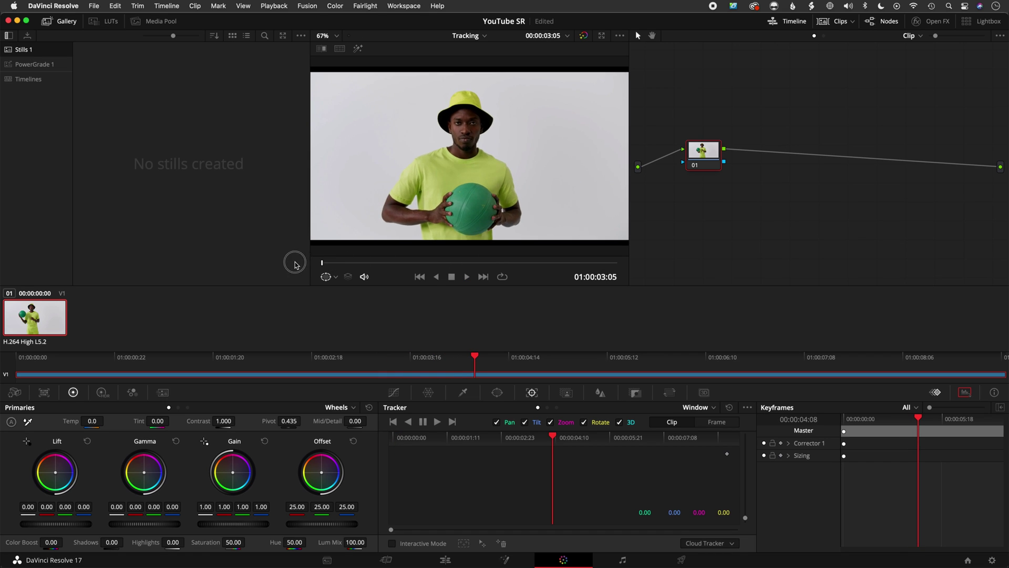
mouse_move(704, 159)
left_mouse_down()
mouse_move(681, 153)
mouse_move(702, 152)
left_mouse_up()
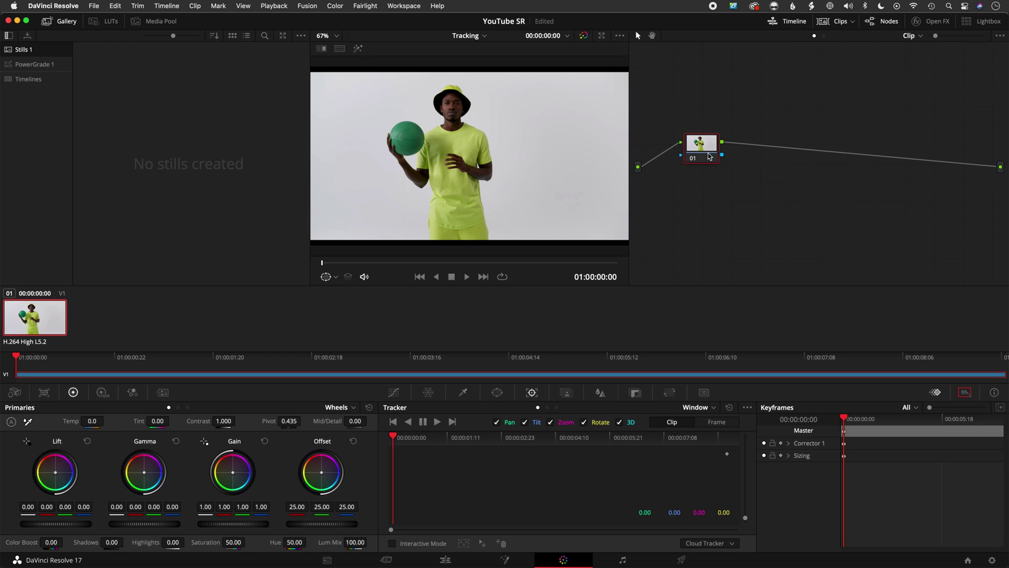
Add serial node 02 after node 01, deleting the extra node 03 added from the Color menu.
key("alt+s")
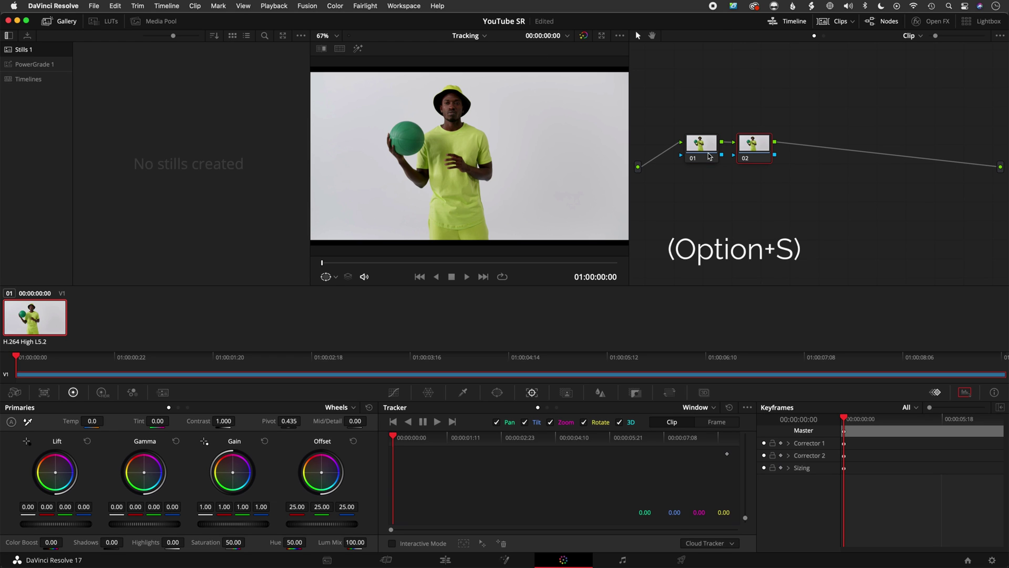
left_click(335, 7)
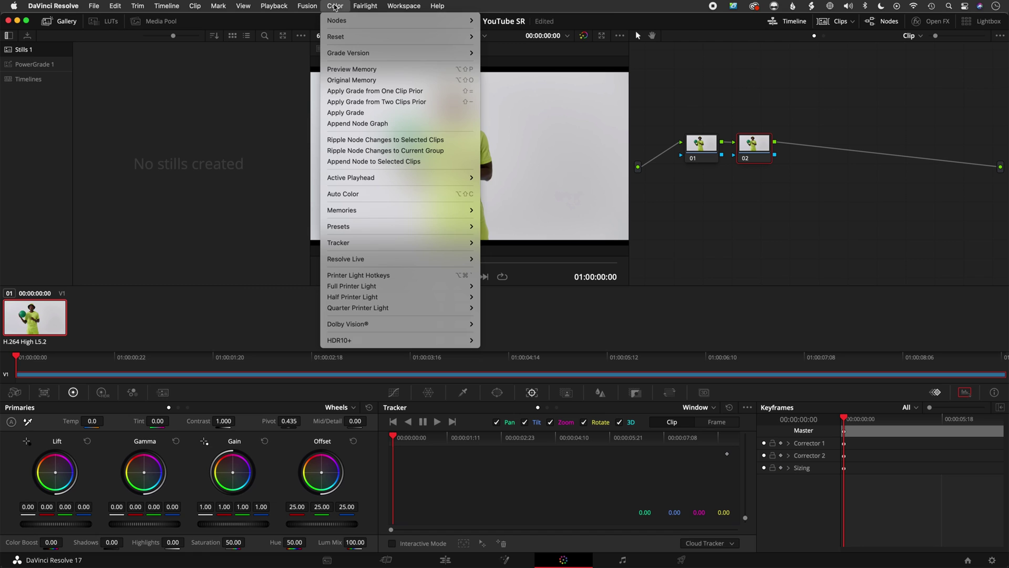
mouse_move(333, 21)
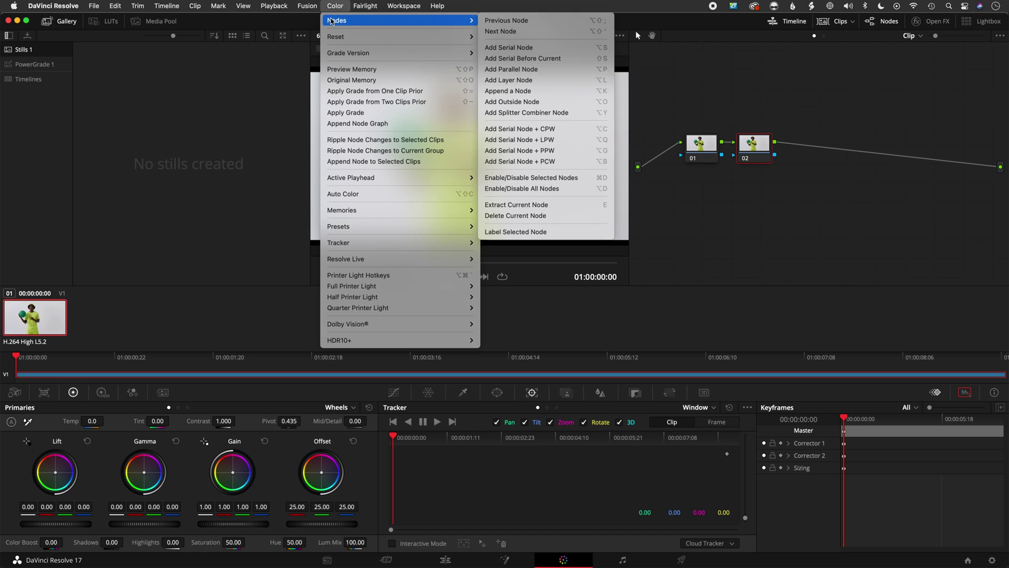
left_click(532, 48)
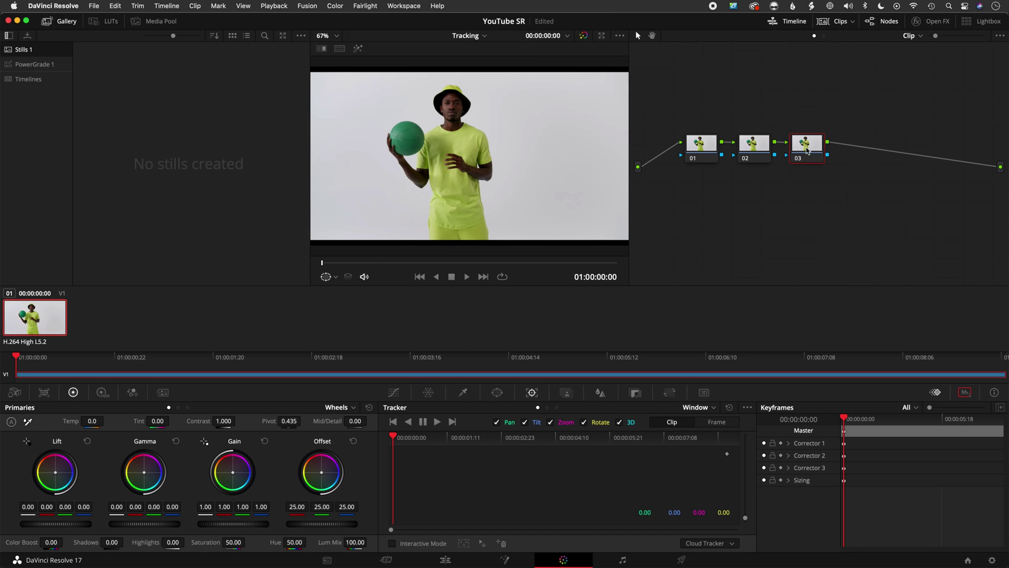
key("Delete")
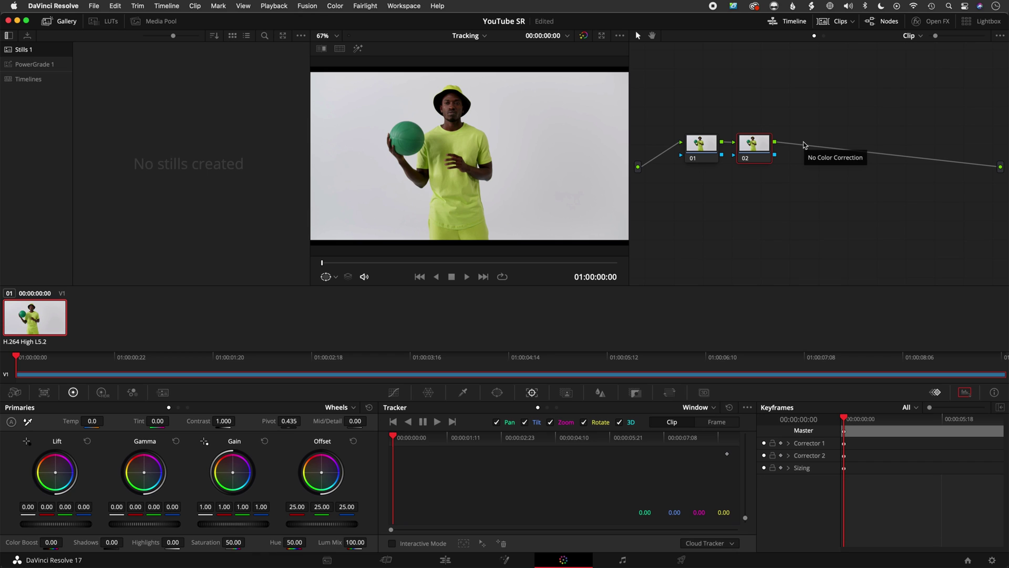
left_click_drag(761, 149, 765, 145)
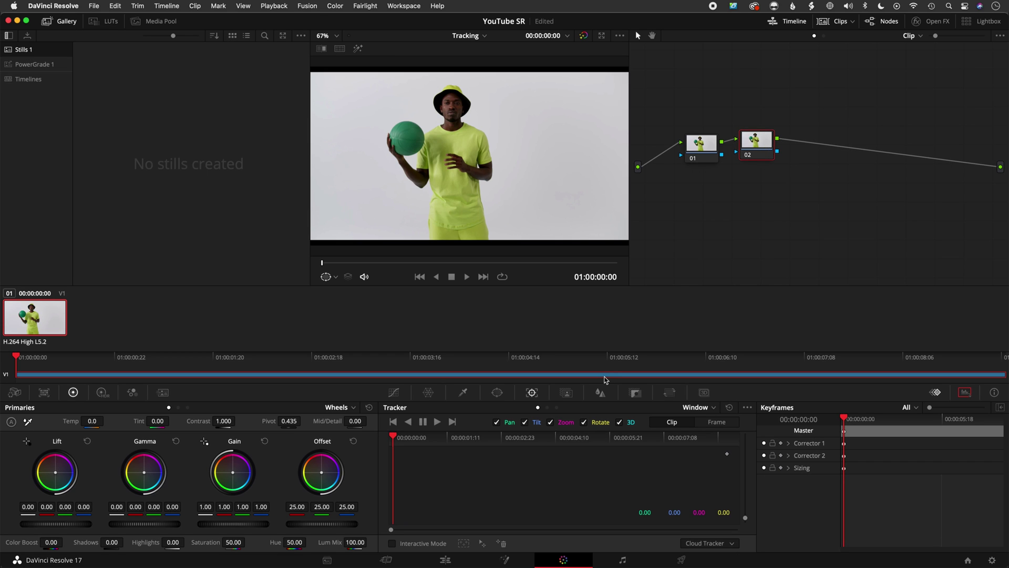
Sample the yellow shirt with the HSL qualifier and preview the key in Highlight mode.
left_click(461, 394)
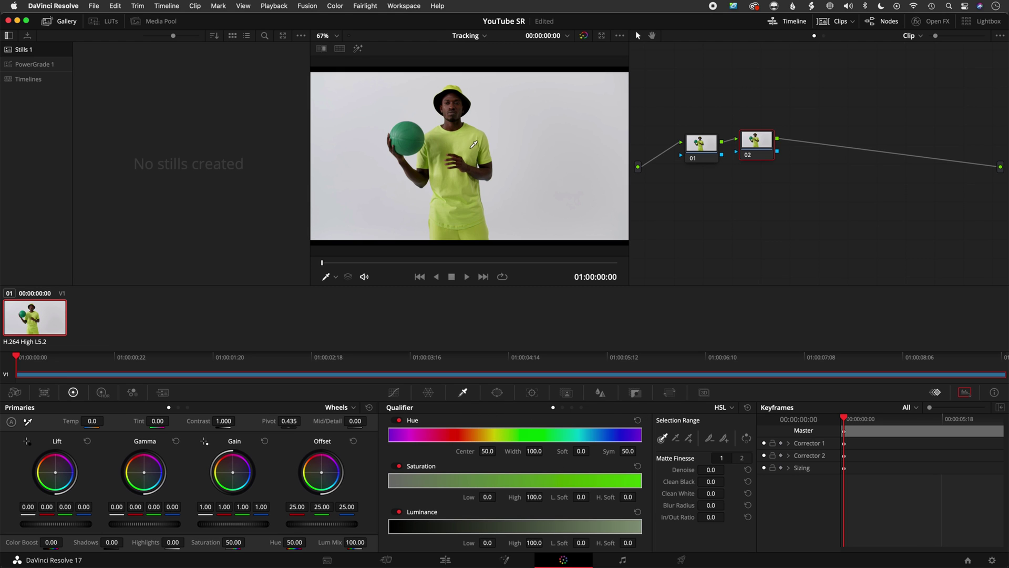
left_click(470, 135)
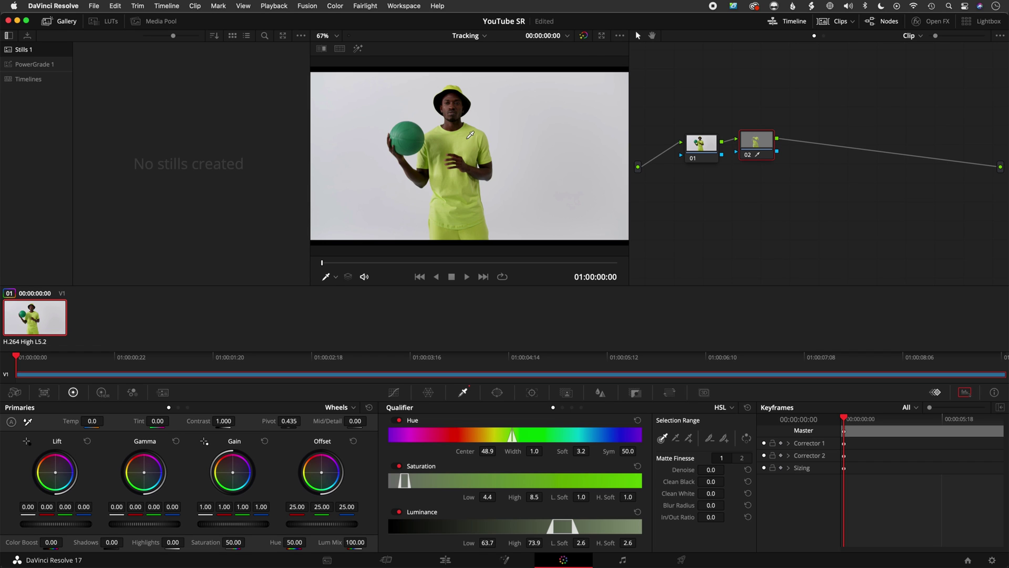
key("shift+h")
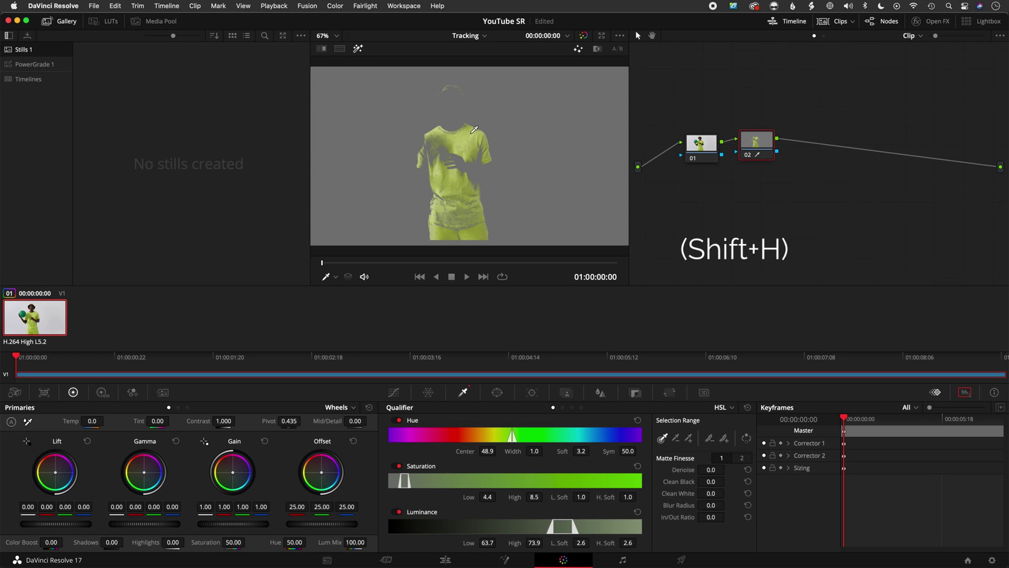
left_click(462, 138)
mouse_move(462, 138)
left_mouse_down()
mouse_move(434, 143)
mouse_move(433, 167)
mouse_move(455, 141)
mouse_move(473, 140)
mouse_move(470, 153)
left_mouse_up()
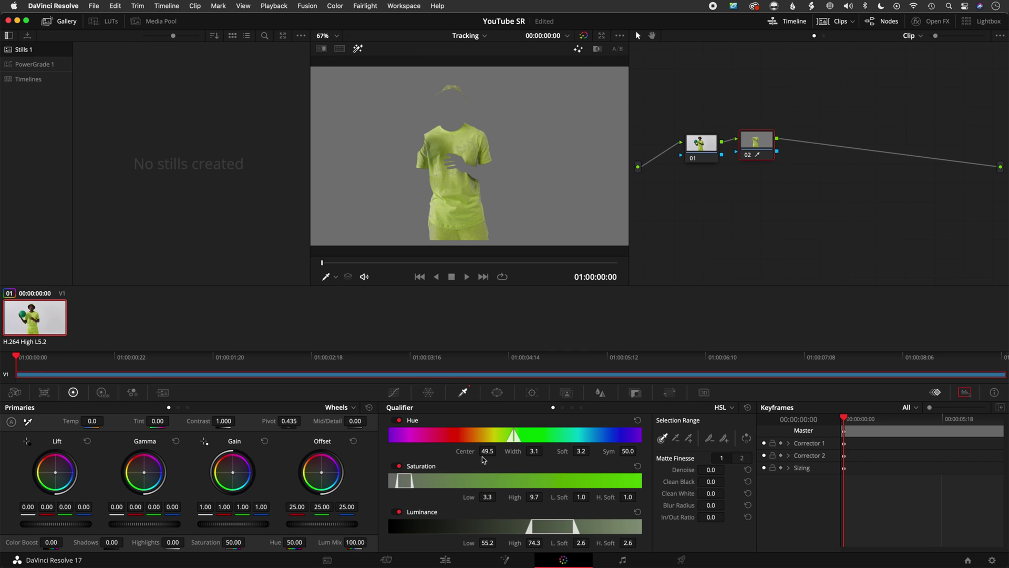
Refine the qualifier's hue centre, width and softness around the shirt, then turn off Highlight.
left_click_drag(487, 451, 618, 446)
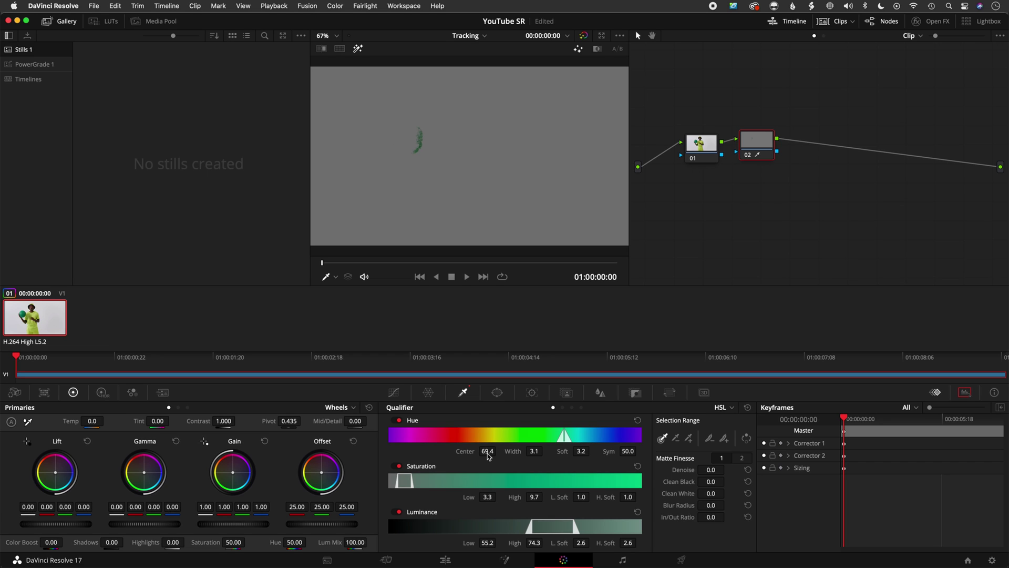
left_click_drag(488, 453, 391, 452)
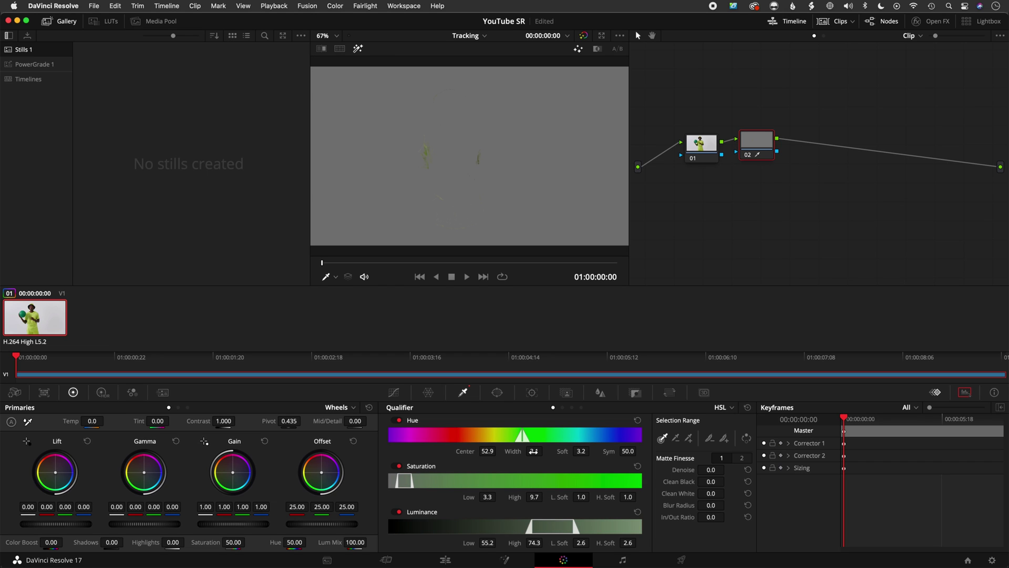
left_click_drag(534, 451, 575, 452)
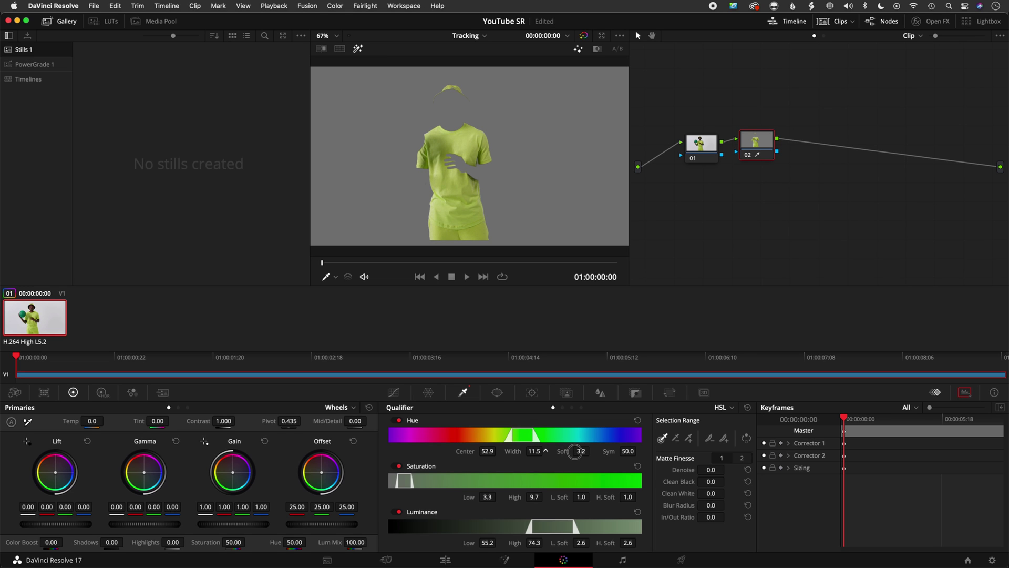
mouse_move(582, 451)
left_mouse_down()
mouse_move(597, 451)
mouse_move(582, 451)
left_mouse_up()
key("shift+h")
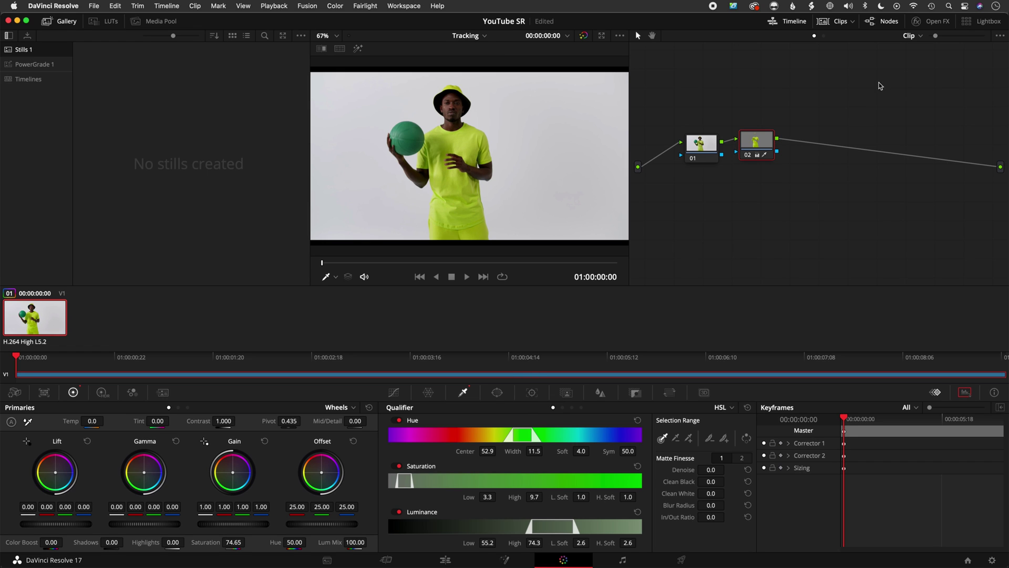
Add serial node 03 after the shirt node and key the entire green ball with the eyedropper.
left_click(754, 153)
left_click_drag(754, 152, 758, 148)
key("alt+s")
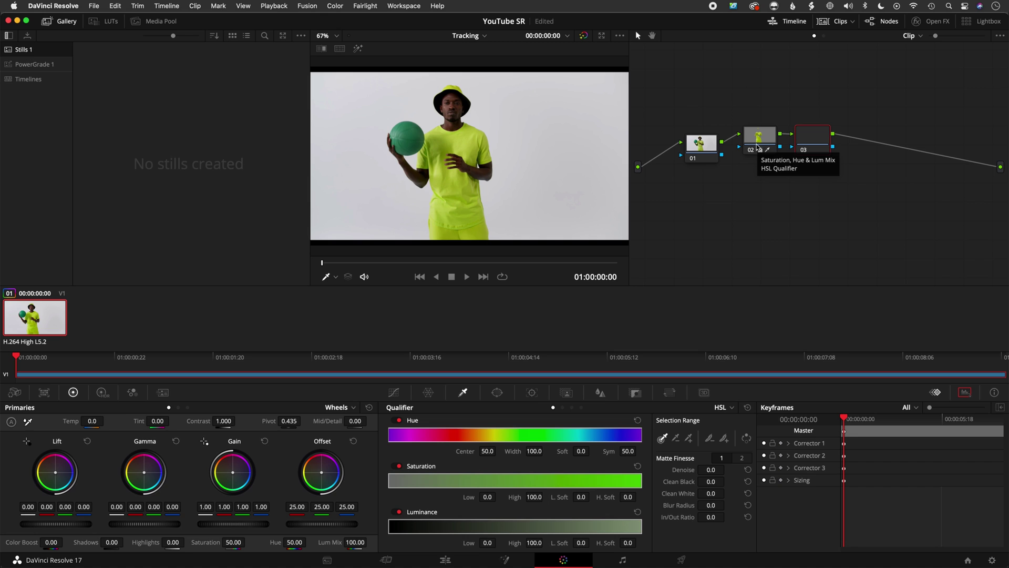
left_click(415, 132)
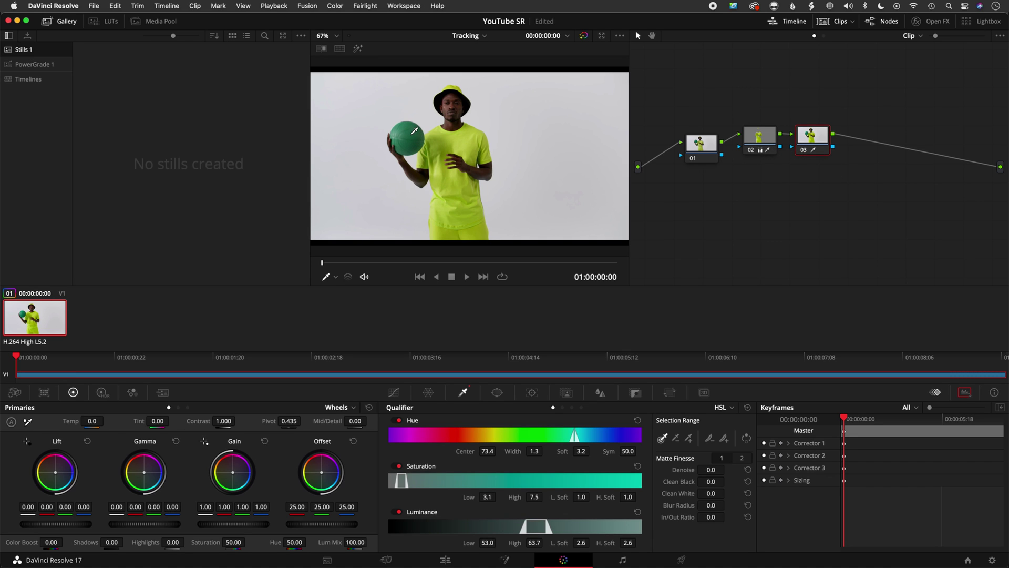
key("shift+h")
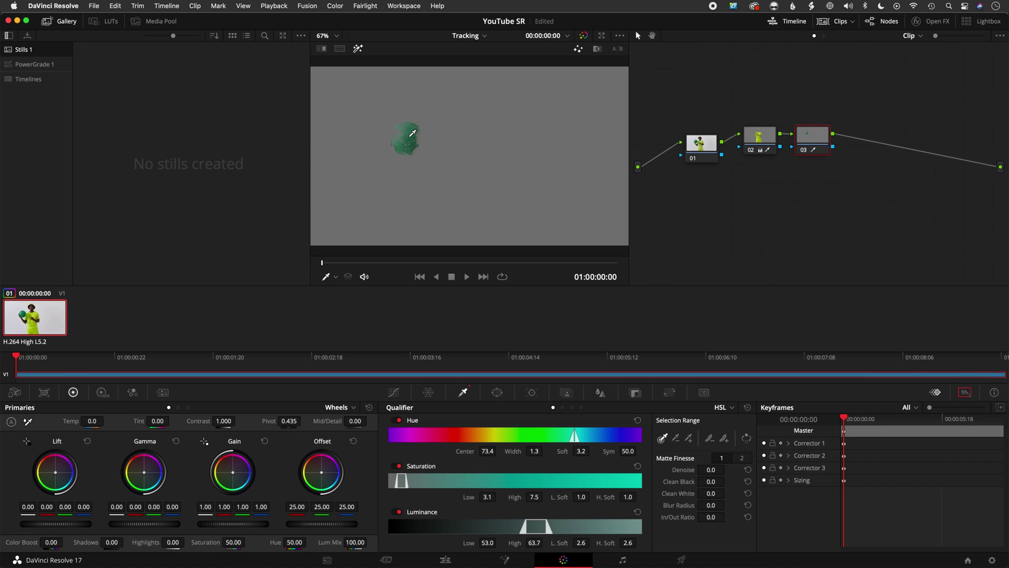
mouse_move(413, 133)
left_mouse_down()
mouse_move(396, 129)
mouse_move(418, 126)
mouse_move(399, 126)
mouse_move(423, 132)
mouse_move(403, 133)
mouse_move(423, 145)
mouse_move(412, 133)
left_mouse_up()
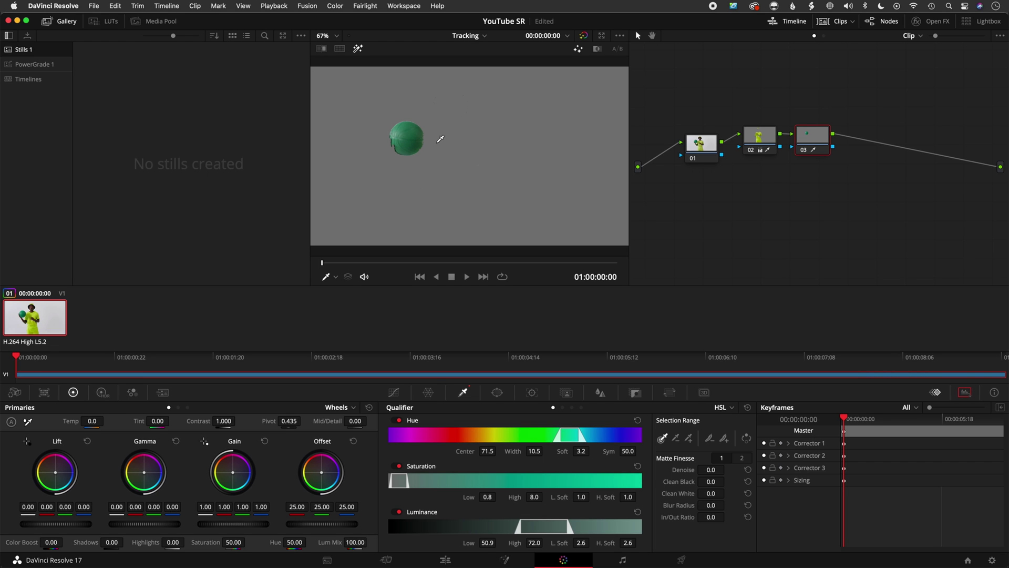
left_click(761, 141)
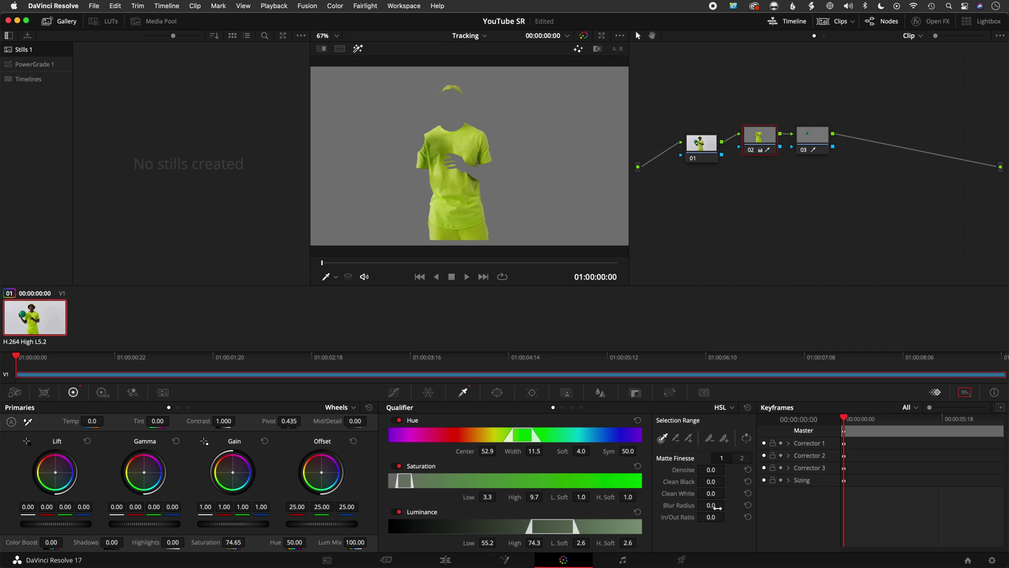
Blur the shirt matte to 35.5 on node 02 and the ball matte to 30.6 on node 03.
left_click_drag(709, 505, 883, 505)
left_click(813, 140)
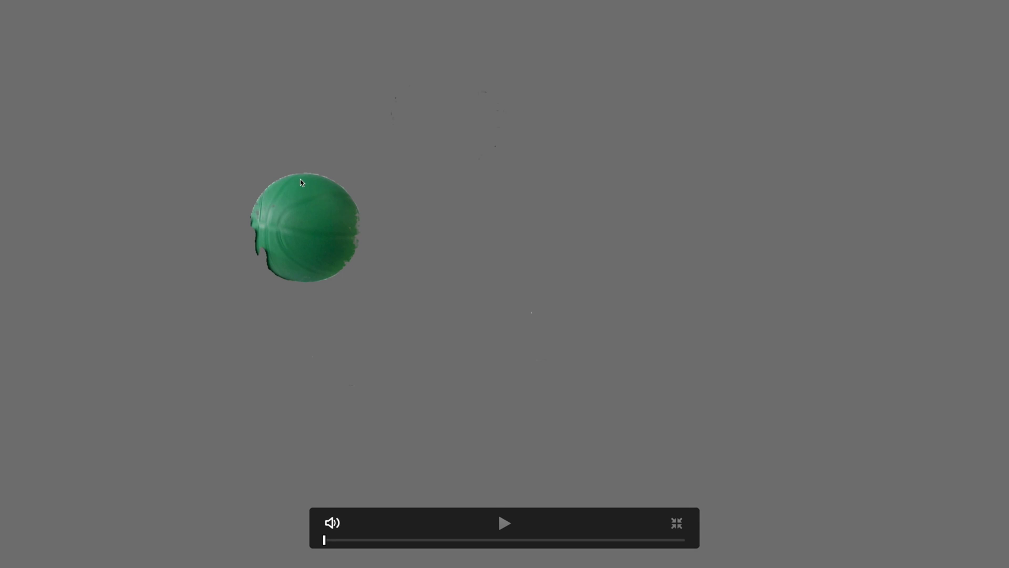
key("super+f")
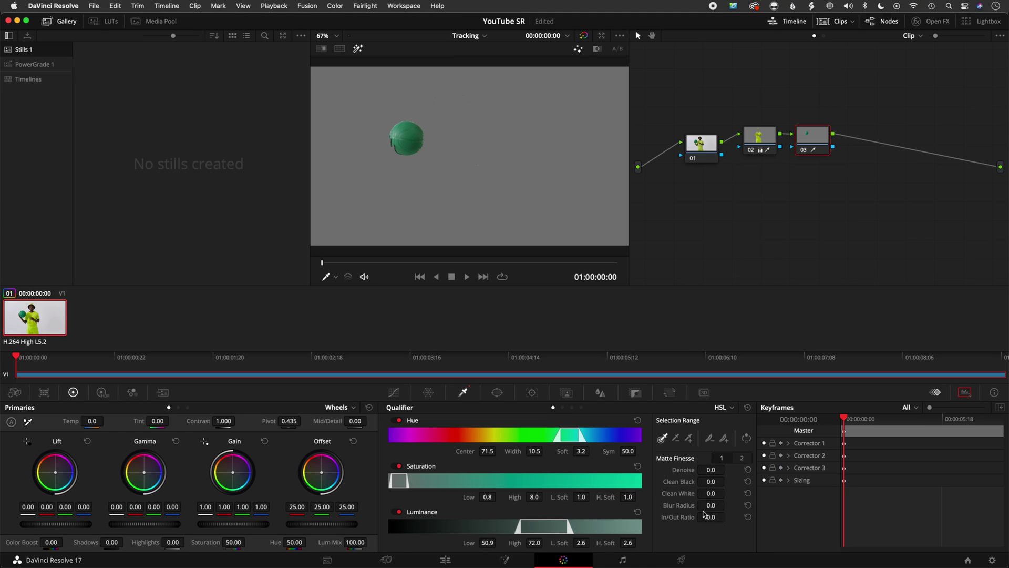
left_click_drag(707, 505, 854, 507)
key("super+f")
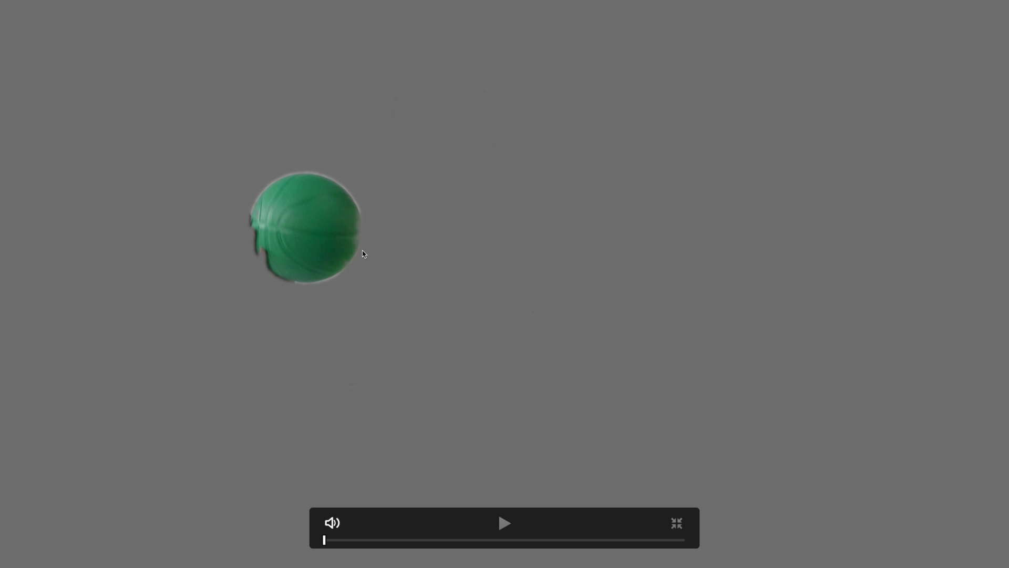
key("Escape")
left_click(762, 143)
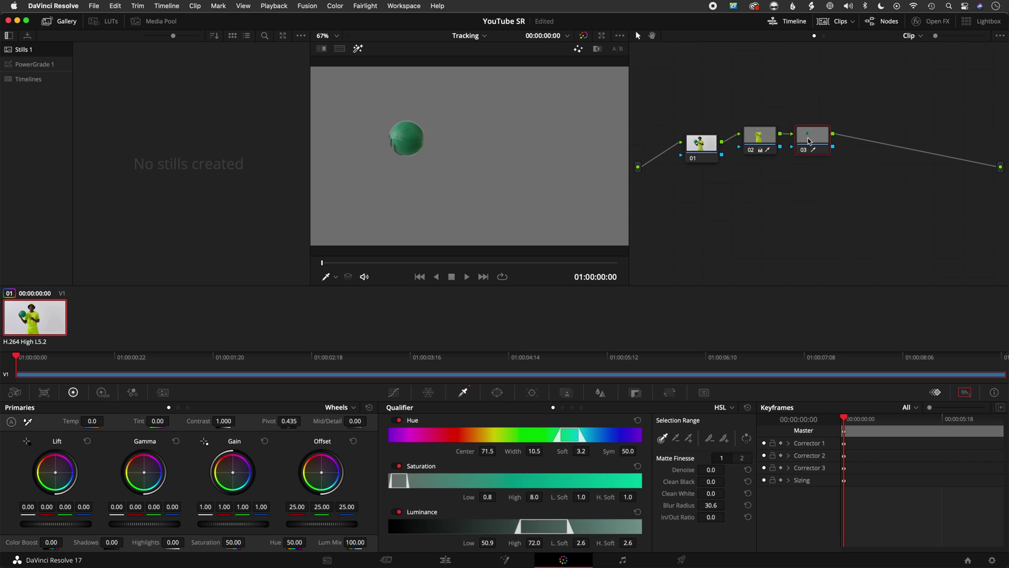
Turn off the Highlight key preview to view the full image.
key("shift+h")
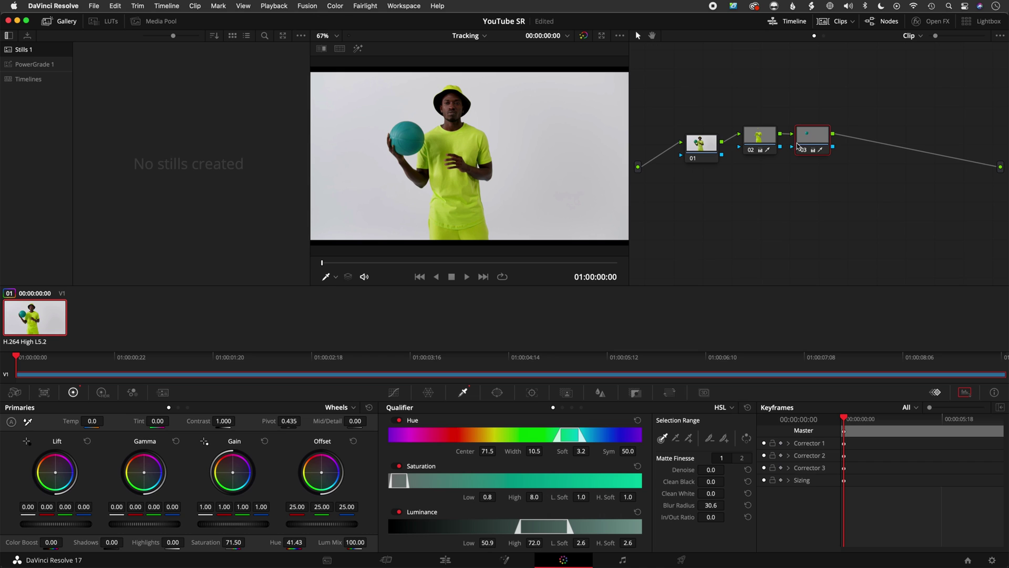
left_click(823, 143)
left_click_drag(822, 143, 822, 138)
key("alt+s")
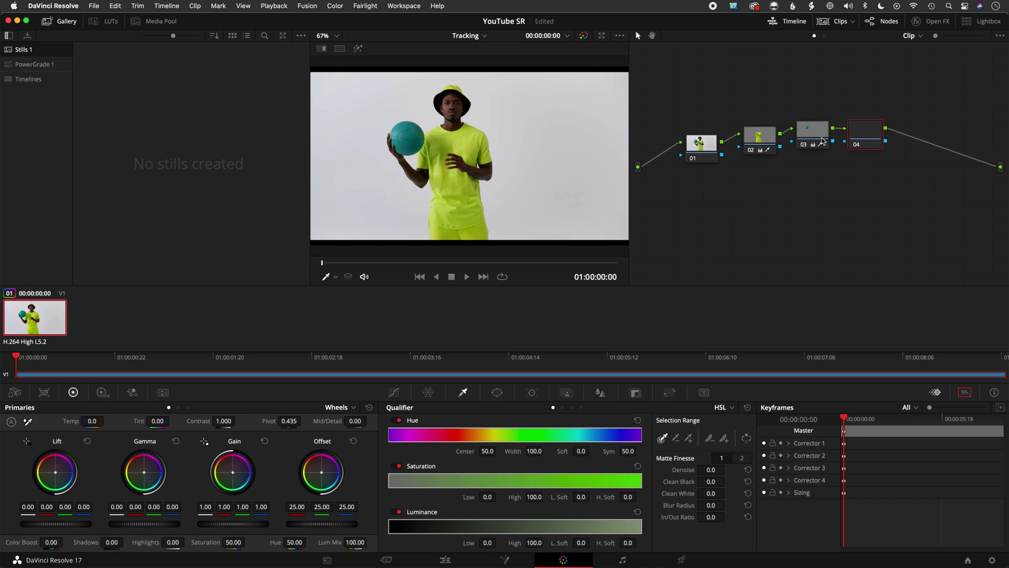
left_click(448, 105)
key("shift+h")
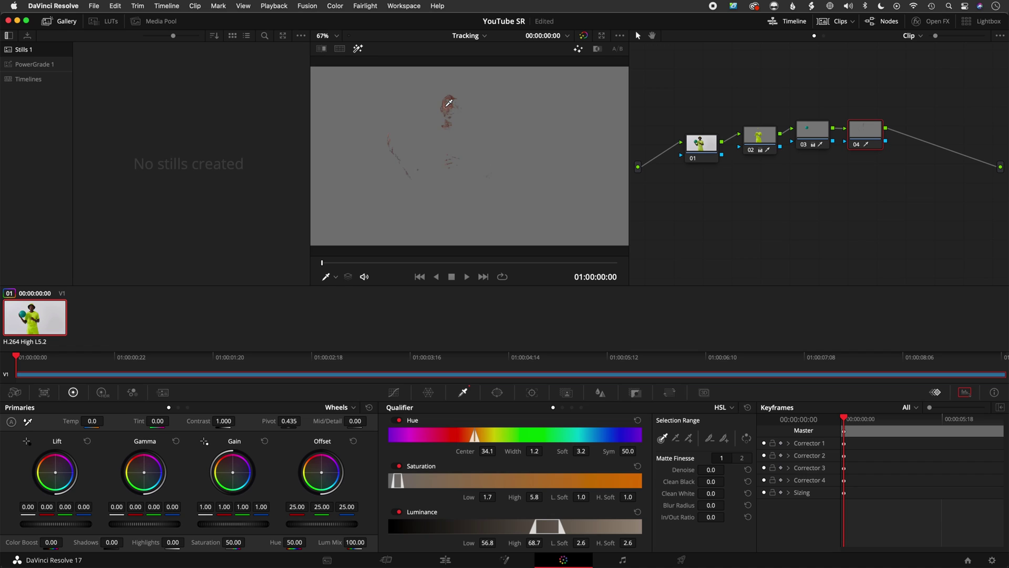
key("Delete")
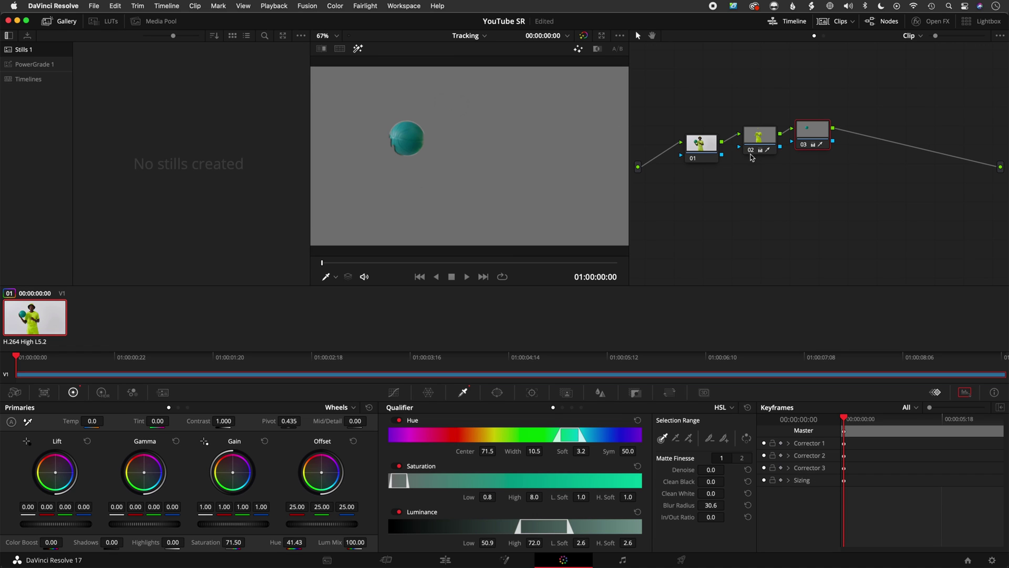
key("shift+h")
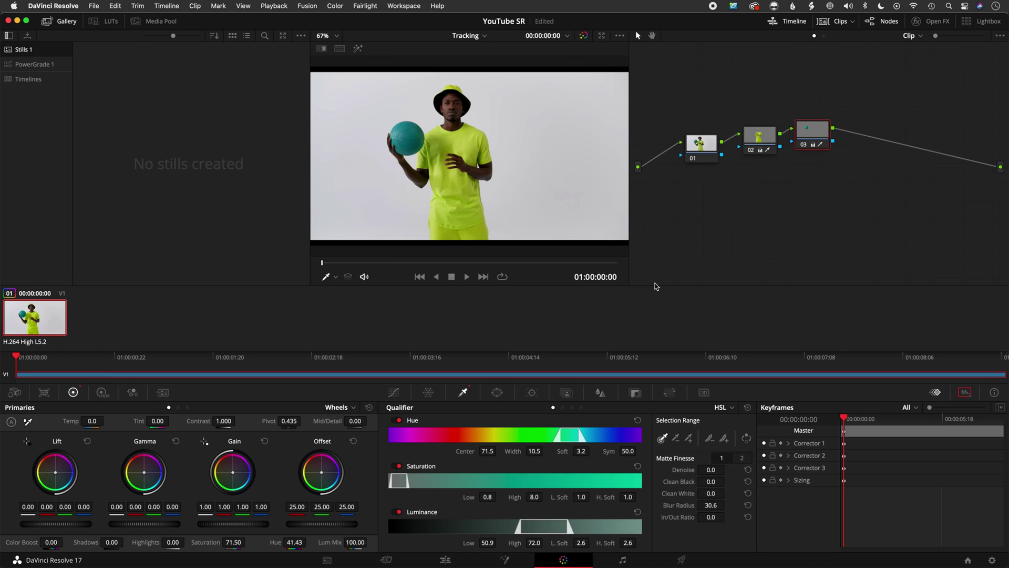